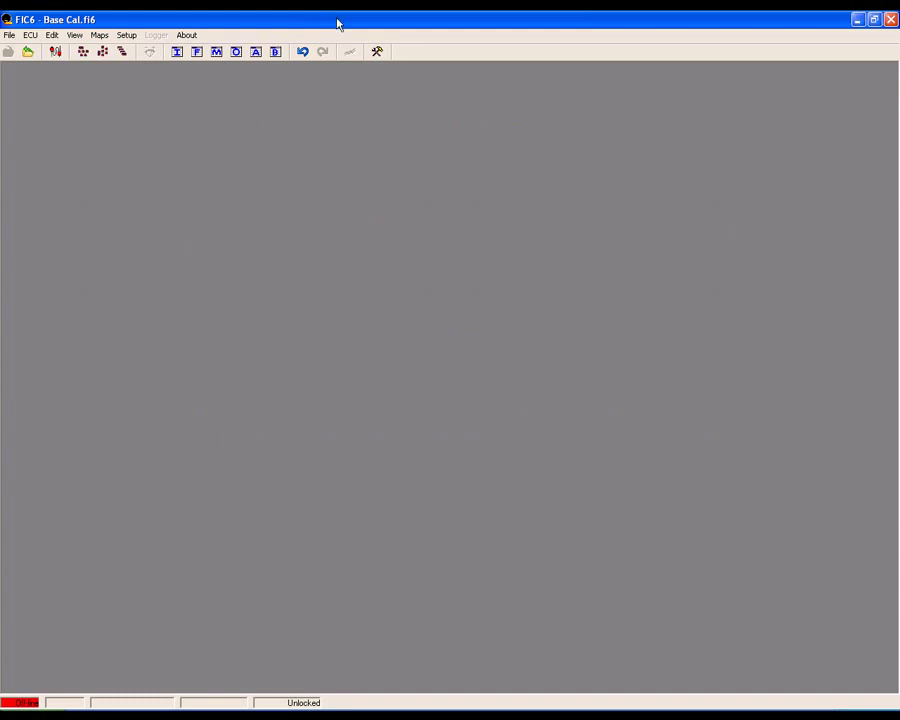
In Setup, set the MAF load input to MAF, mode to Voltage, and max voltage clamp to 5
left_click(377, 52)
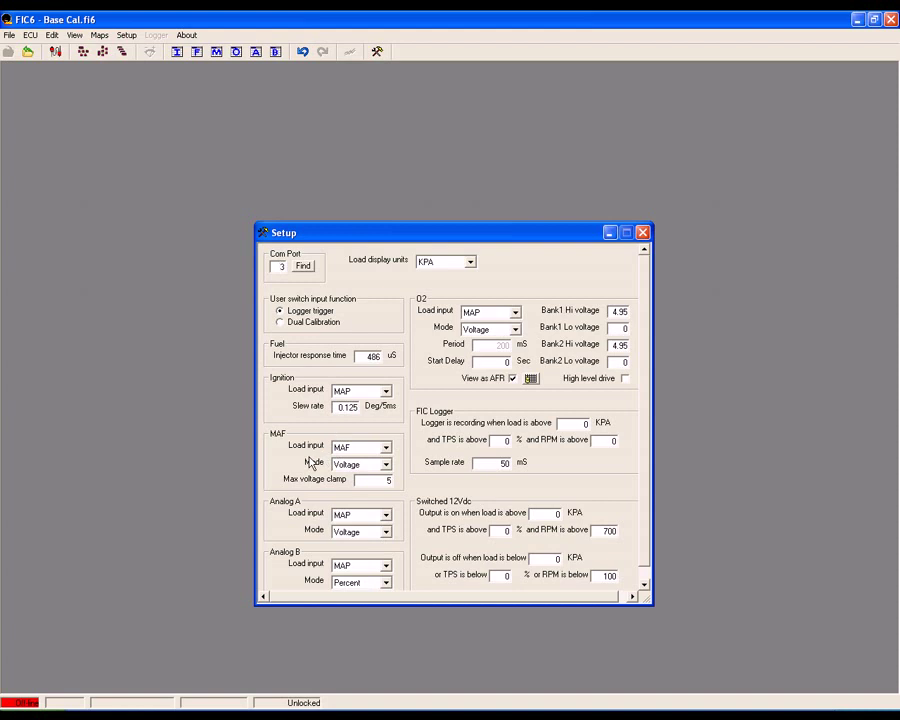
left_click(386, 447)
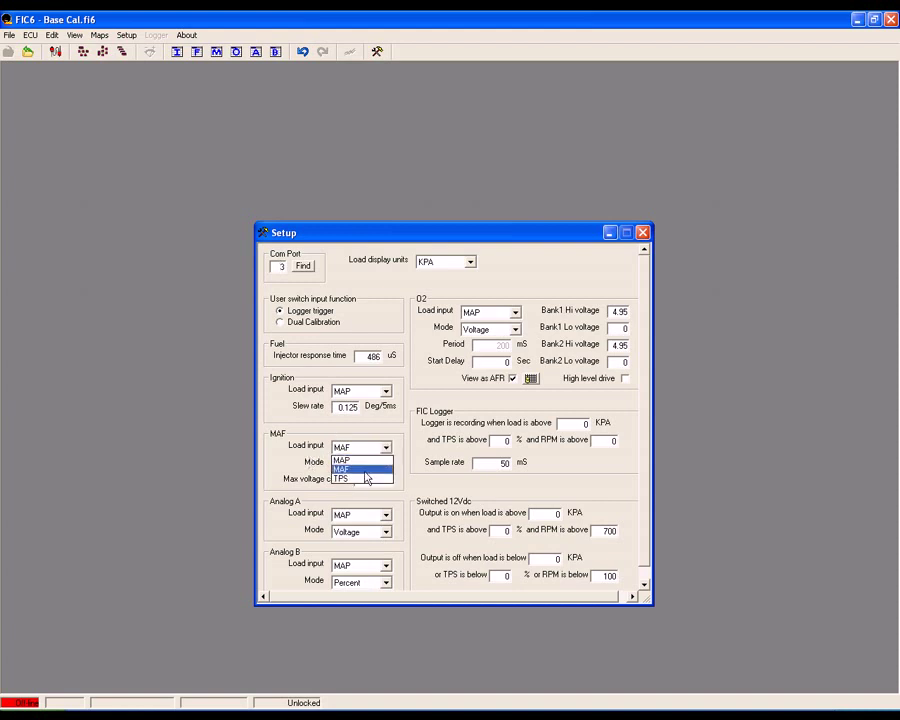
left_click(386, 469)
left_click(386, 466)
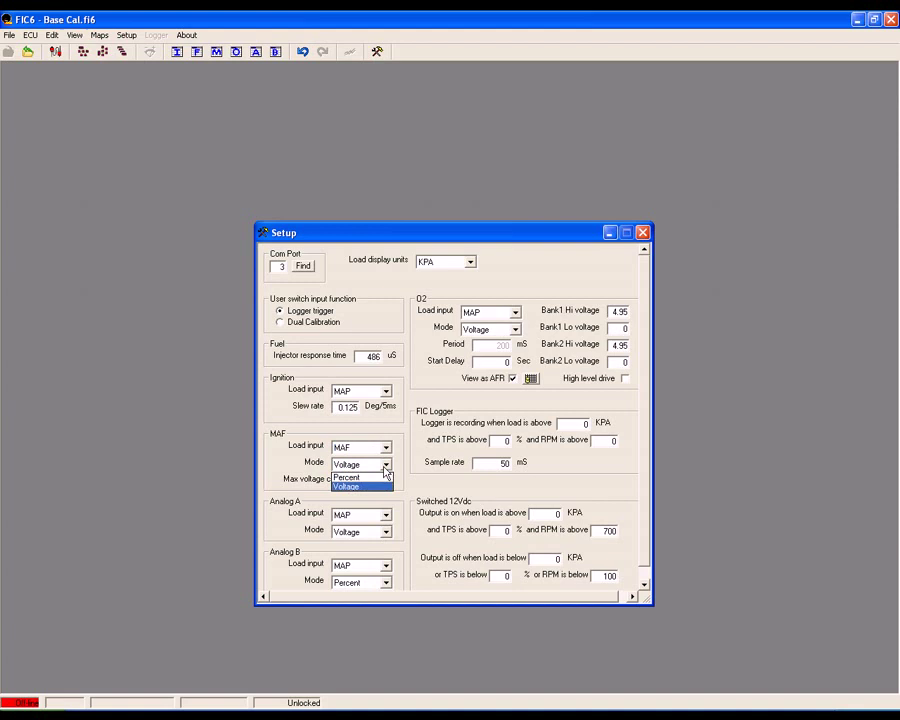
left_click(375, 485)
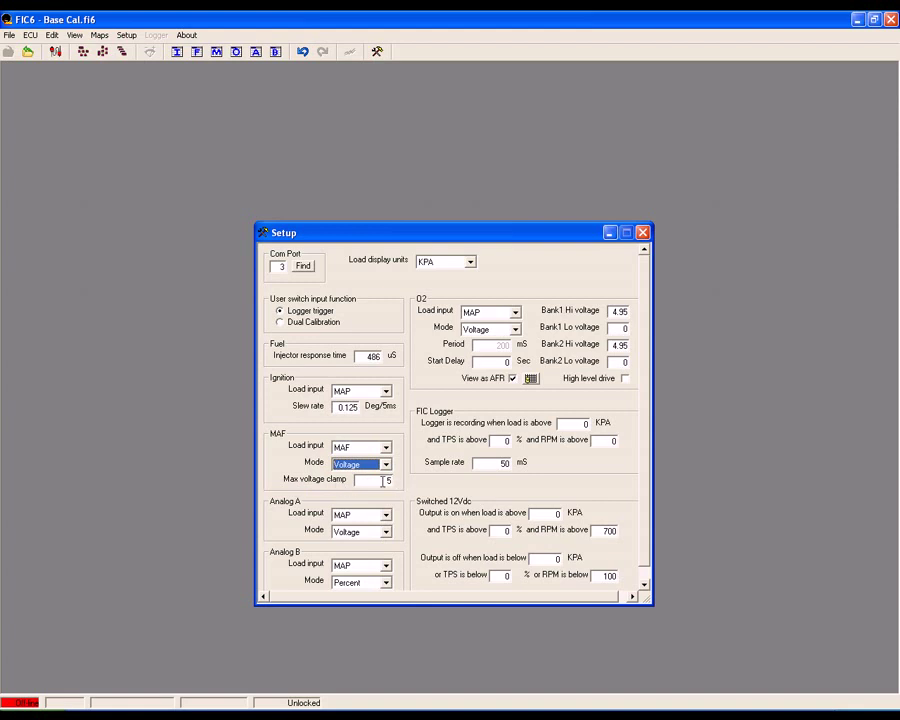
key("Tab")
type("5")
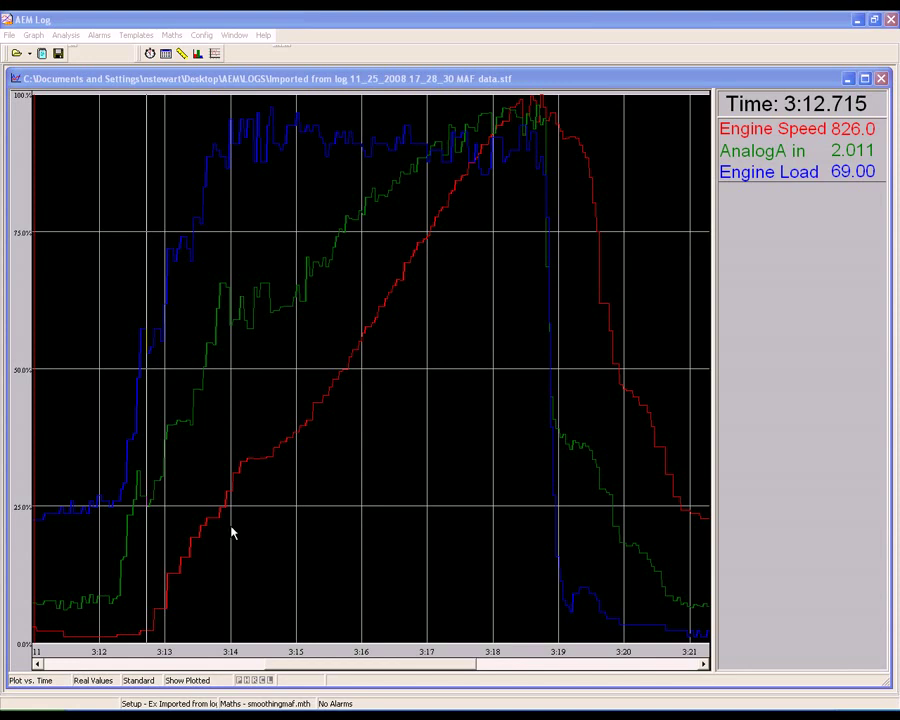
Move the log's time marker to 3:18.340 to read 6955 RPM and 4.244 on AnalogA in
left_click_drag(166, 542, 514, 422)
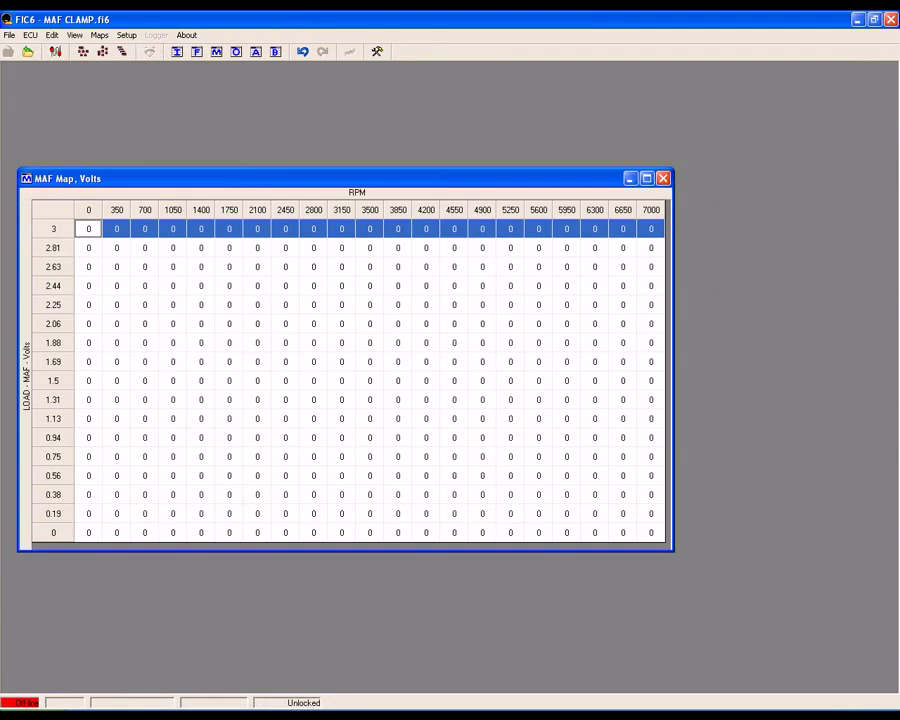
Change the 0.19 load breakpoint to 1 and the top load breakpoint to 5
left_click(55, 516)
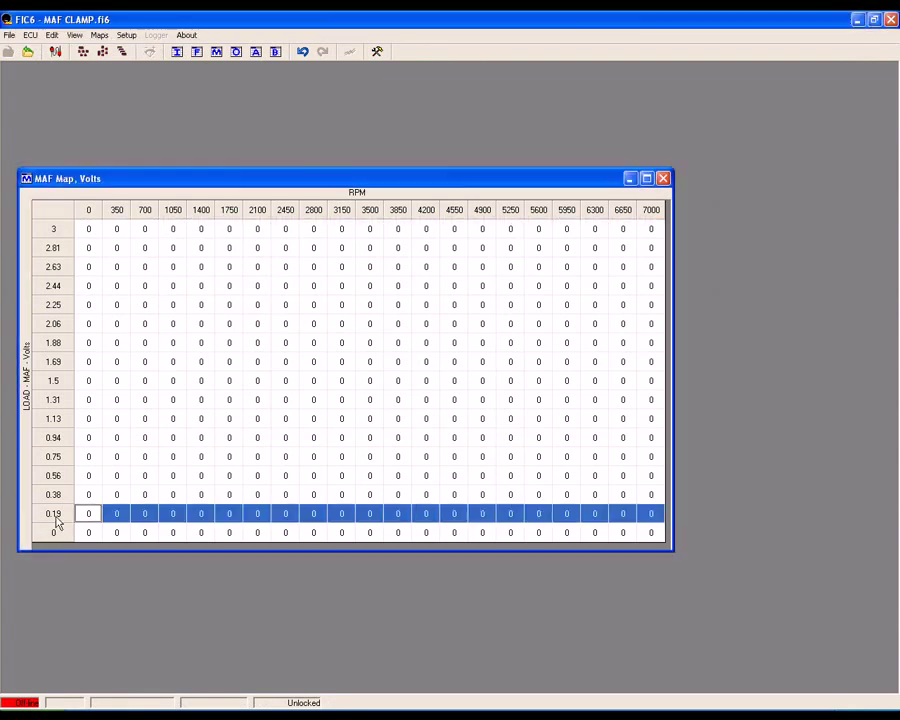
double_click(57, 521)
type("1")
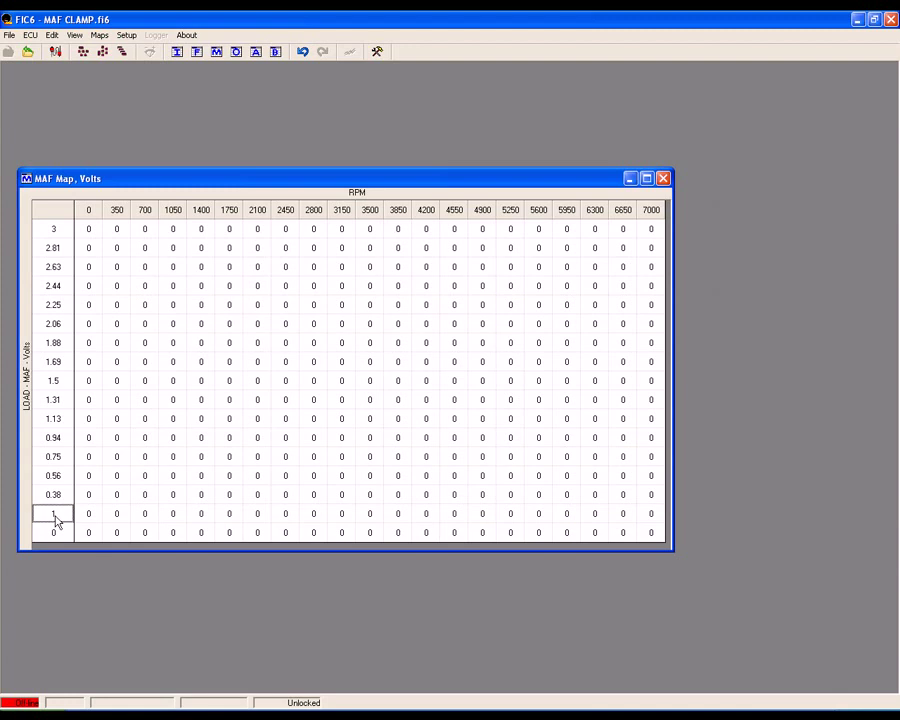
left_click(50, 229)
double_click(49, 235)
type("5")
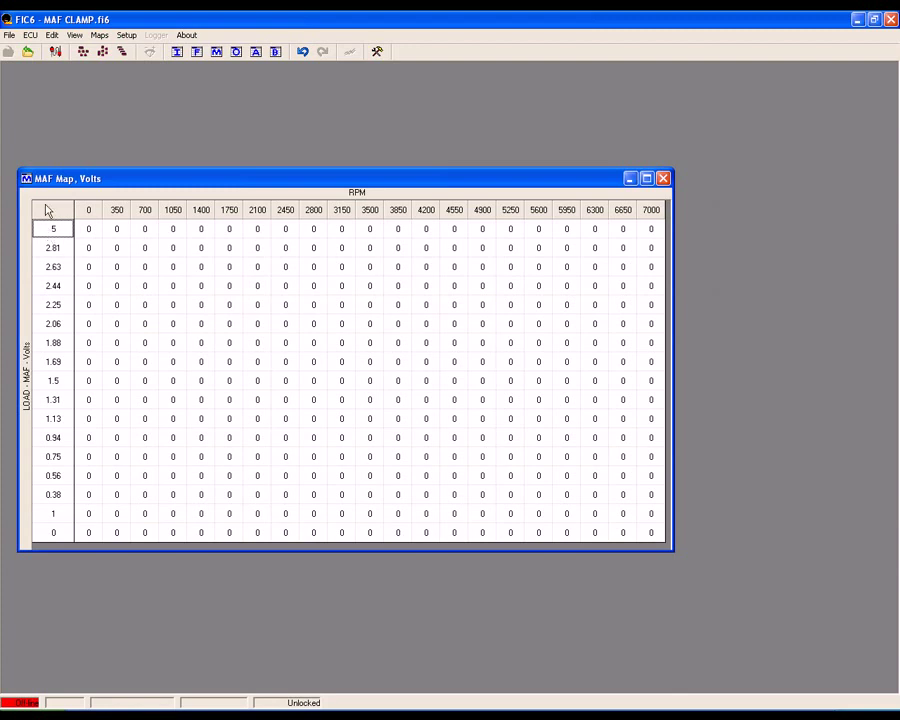
Calculate evenly spaced load breakpoints between 5 and 1, then select that 5-to-1 axis range
left_click_drag(50, 230, 40, 514)
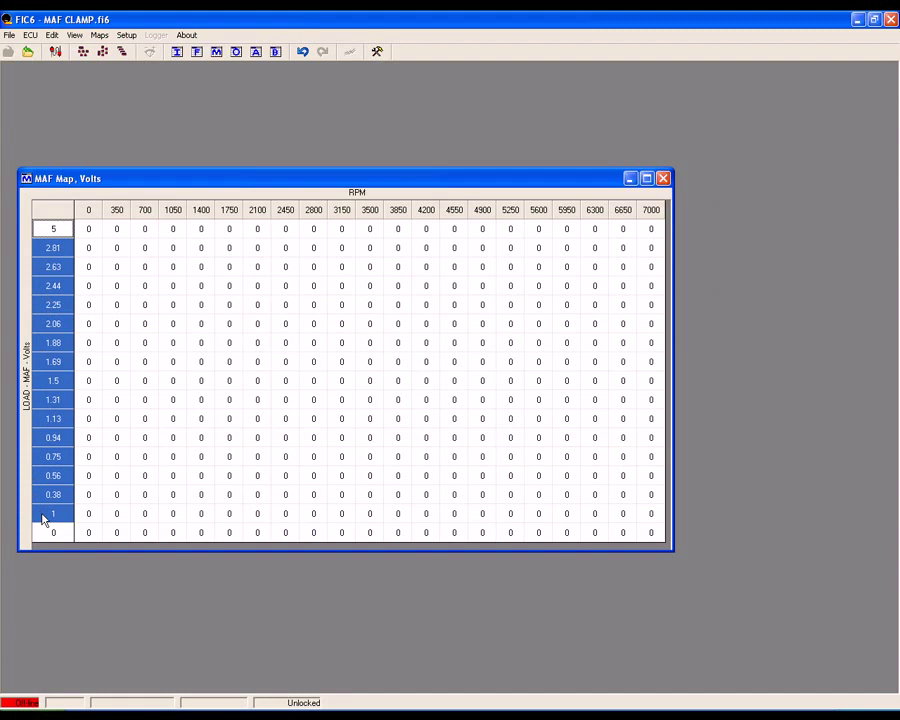
right_click(44, 402)
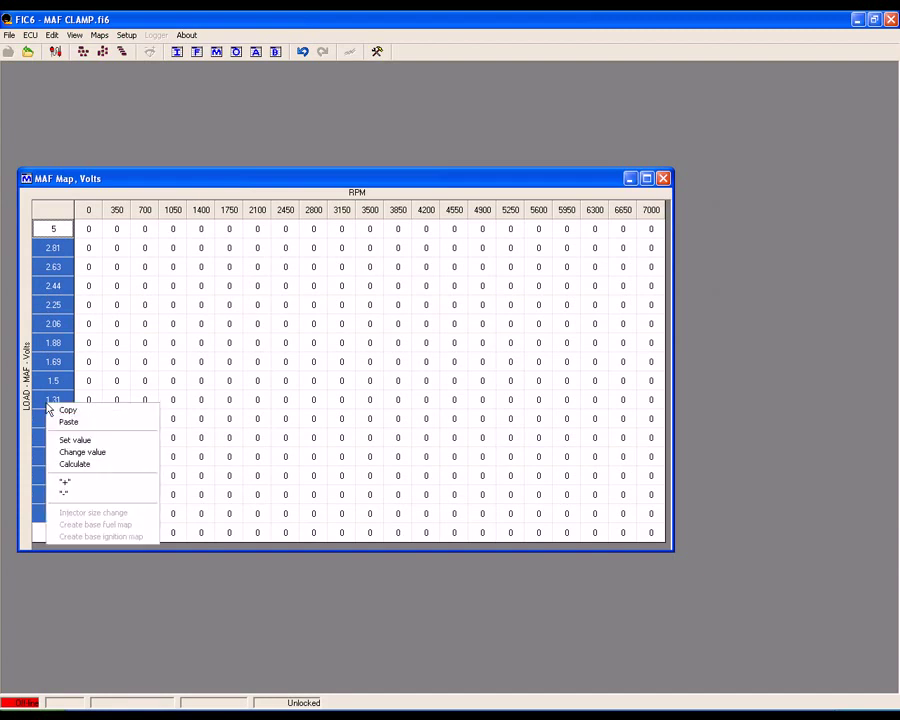
left_click(70, 466)
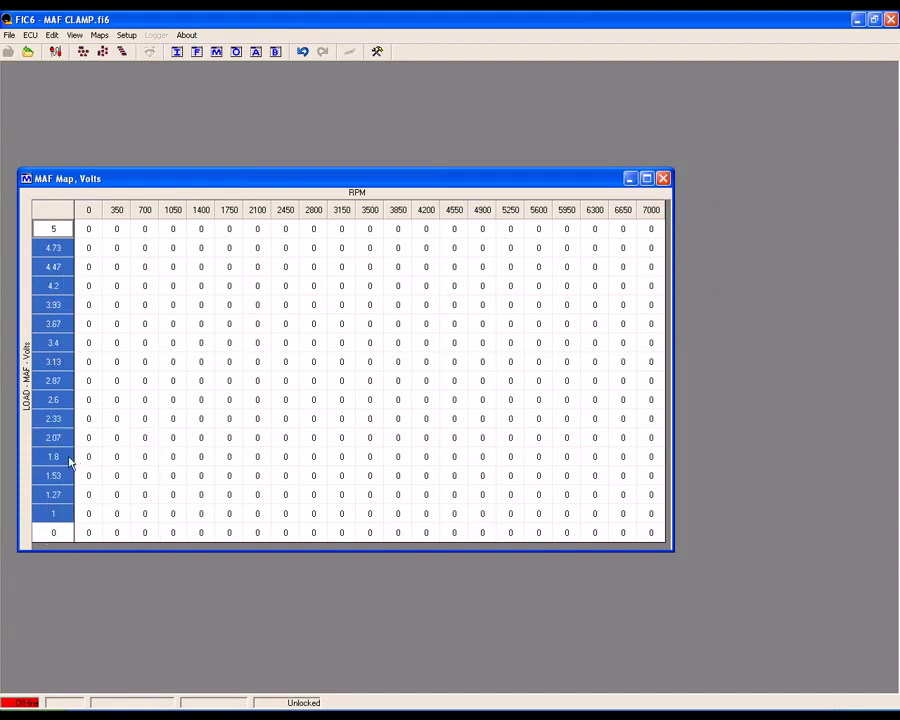
left_click_drag(56, 234, 55, 520)
Copy the load axis values and paste them into the 0 RPM and 7000 RPM columns
right_click(58, 230)
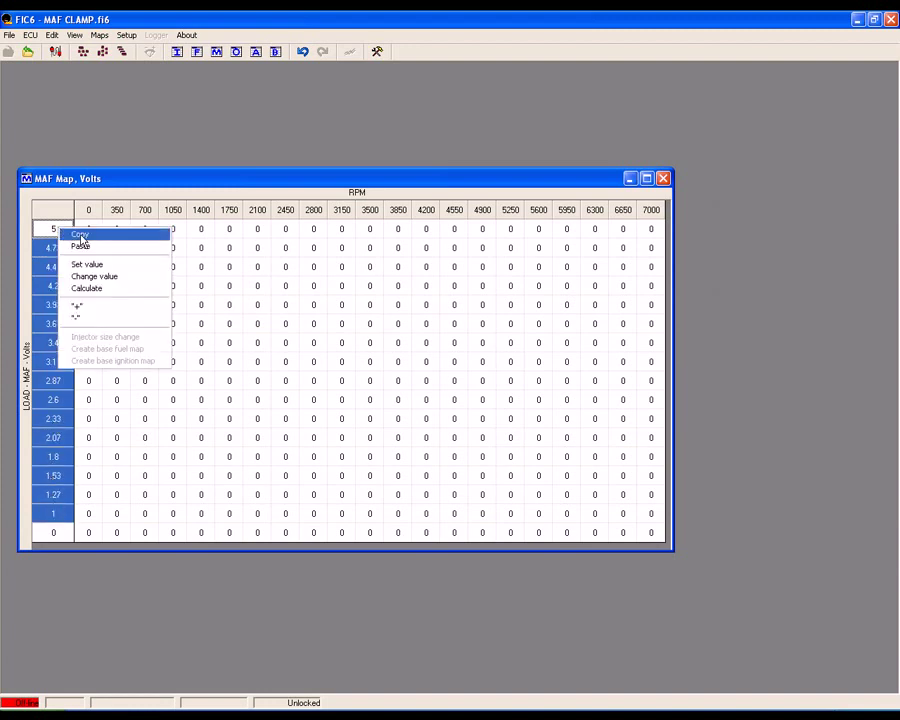
left_click(80, 236)
left_click_drag(88, 514, 88, 232)
right_click(88, 232)
left_click(114, 250)
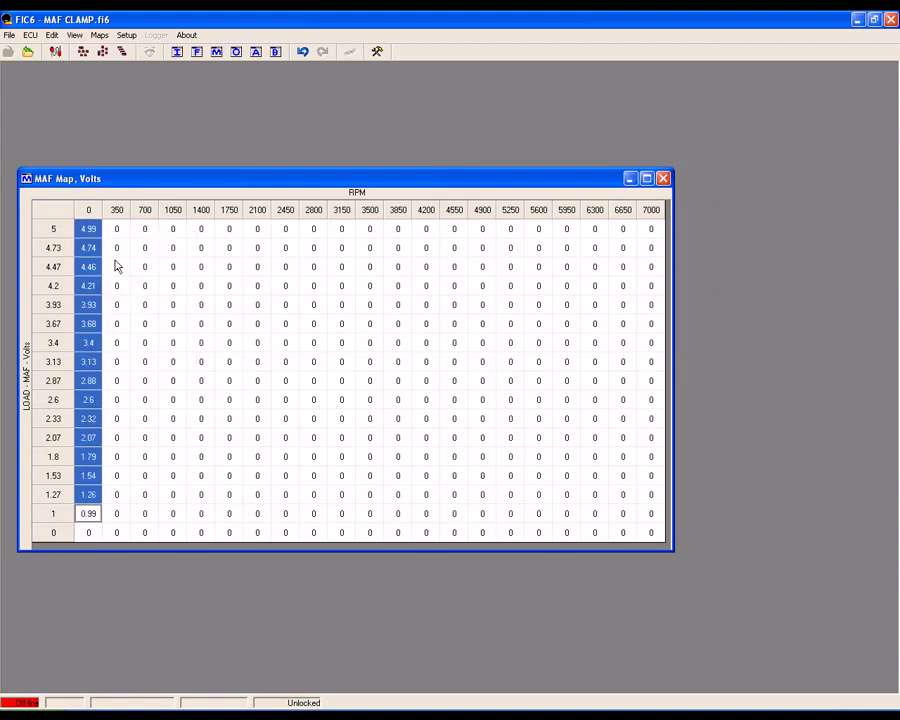
left_click(650, 231)
left_click_drag(650, 231, 653, 515)
right_click(657, 232)
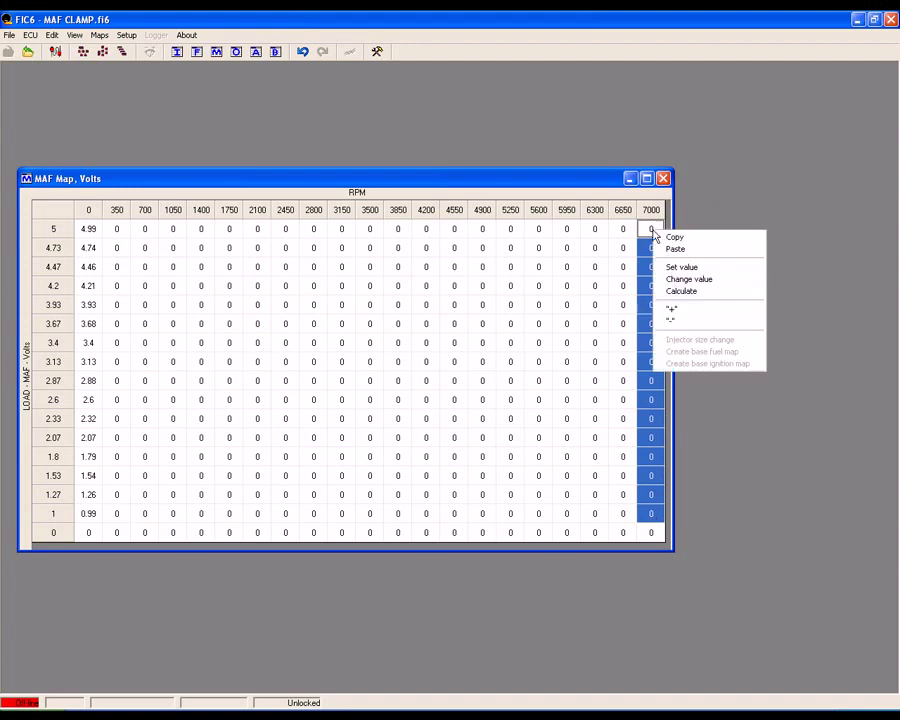
left_click(674, 249)
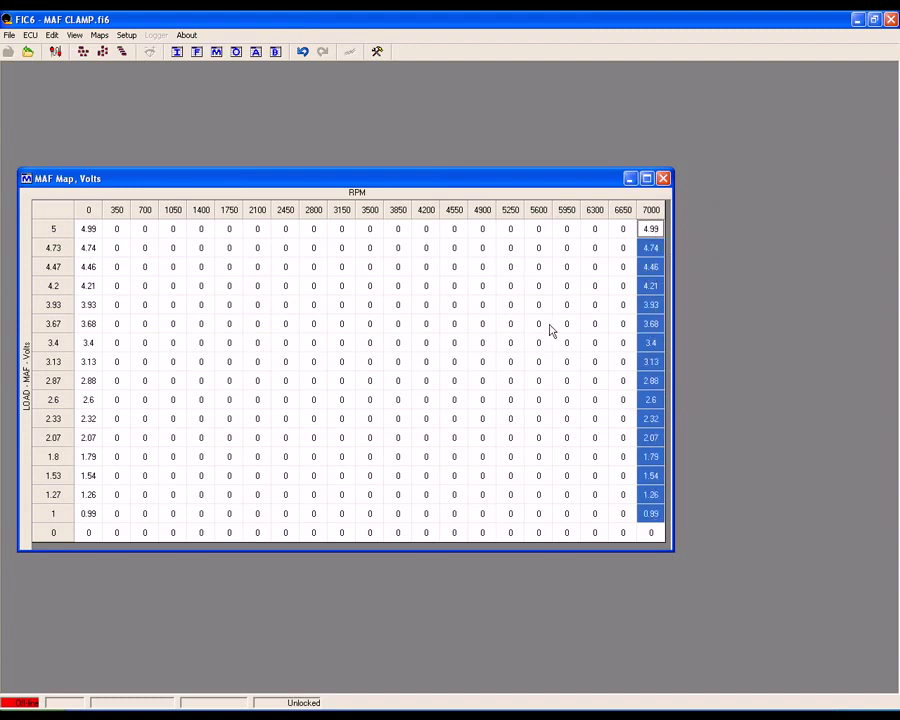
Calculate the block between so each row holds its load voltage, 4.99 down to 0.99
left_click_drag(91, 233, 622, 525)
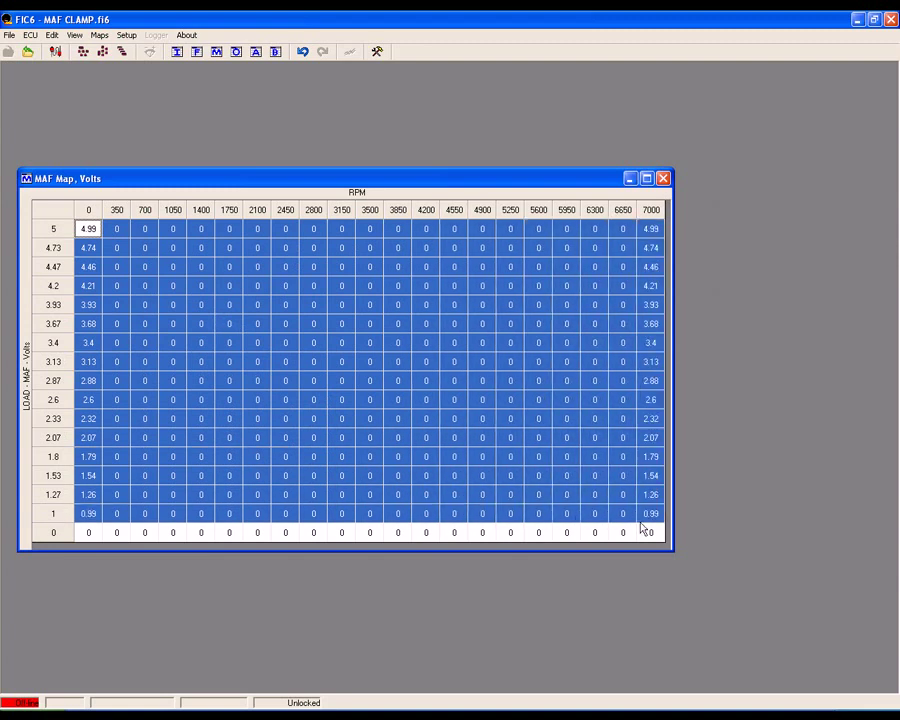
right_click(524, 427)
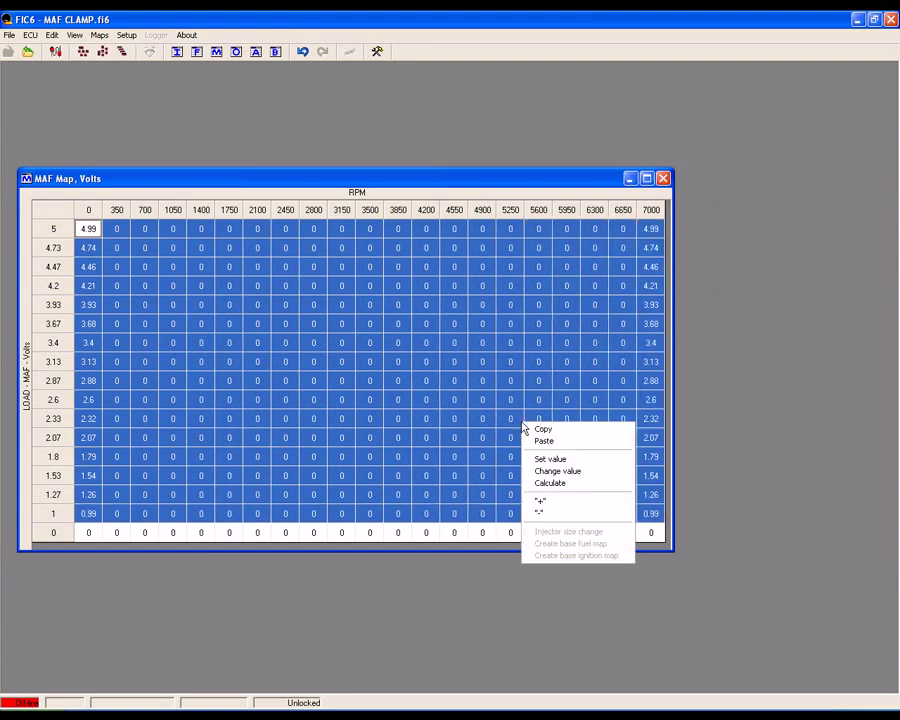
left_click(549, 485)
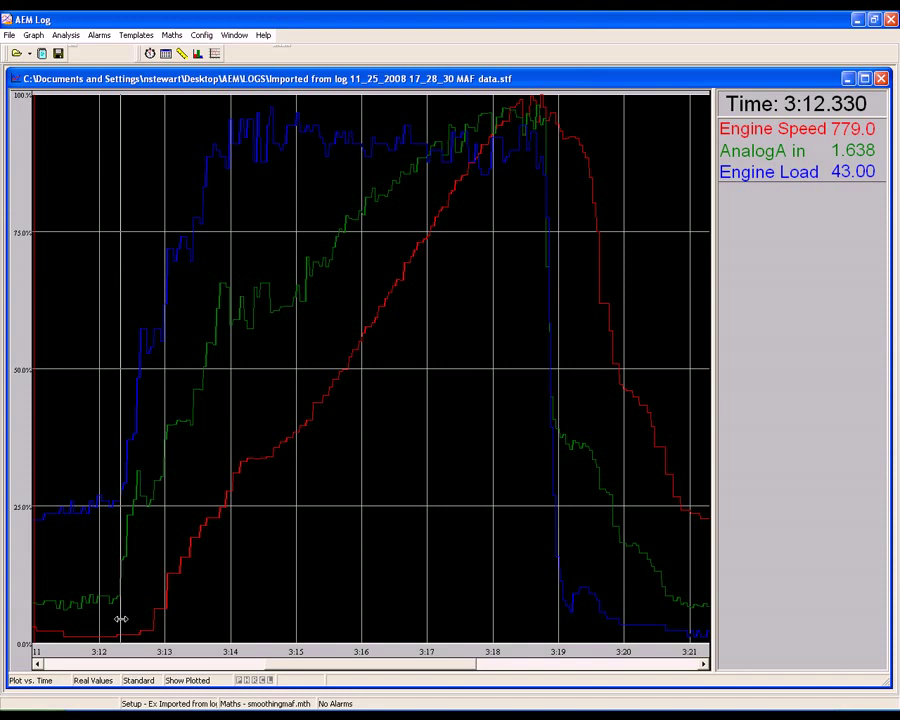
Review the log traces around 3:13–3:14, then return to the FIC6 MAF Map
left_click_drag(120, 619, 179, 598)
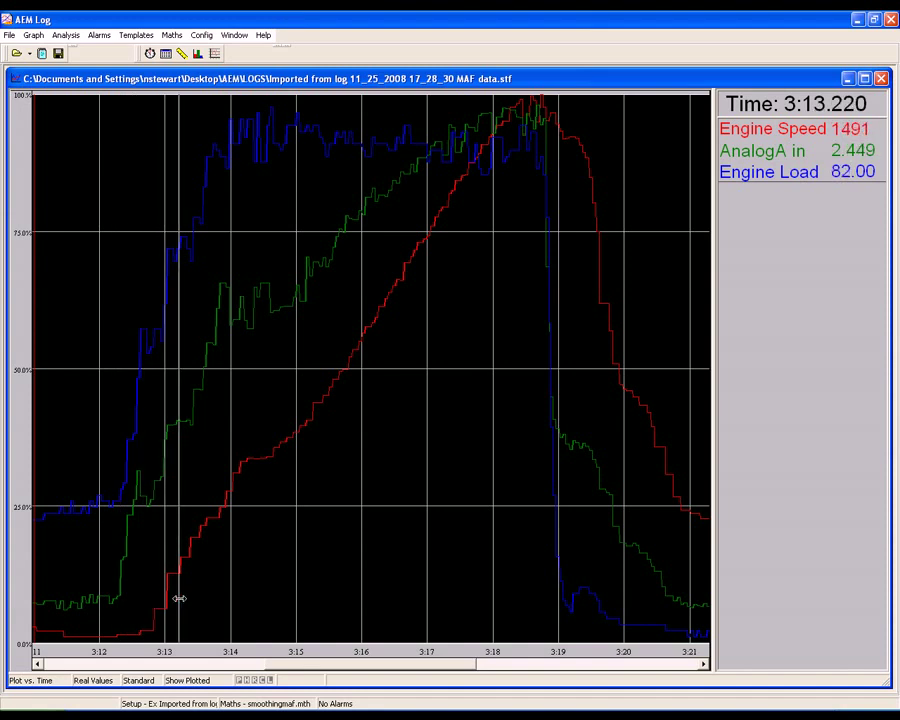
left_click_drag(179, 598, 240, 570)
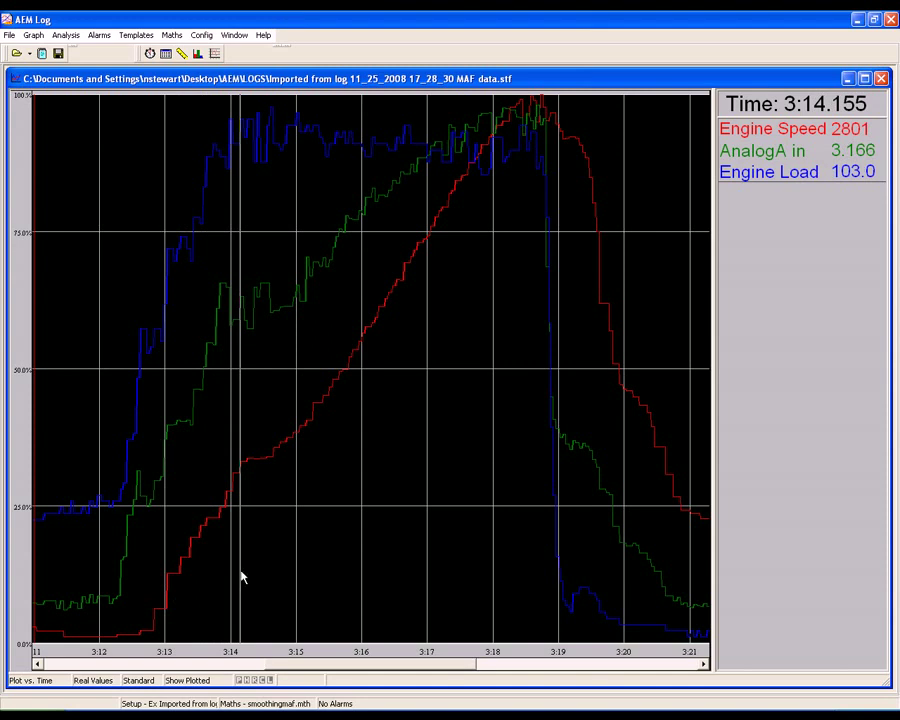
key("alt+Tab")
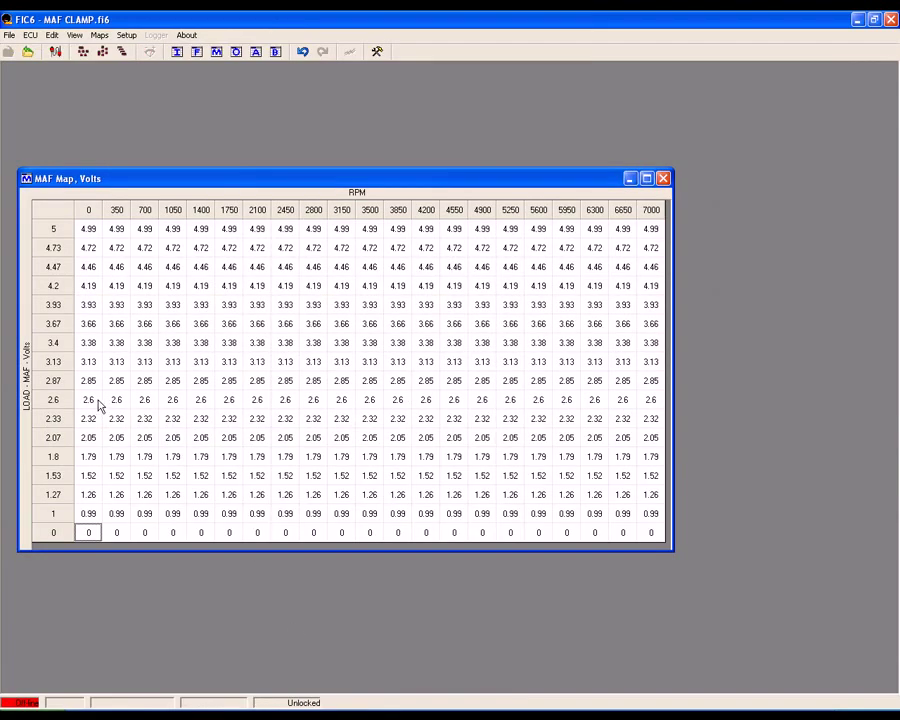
Set the 700 RPM cells from load 1.8 up to 5 to a fixed 1.5
left_click_drag(98, 404, 334, 413)
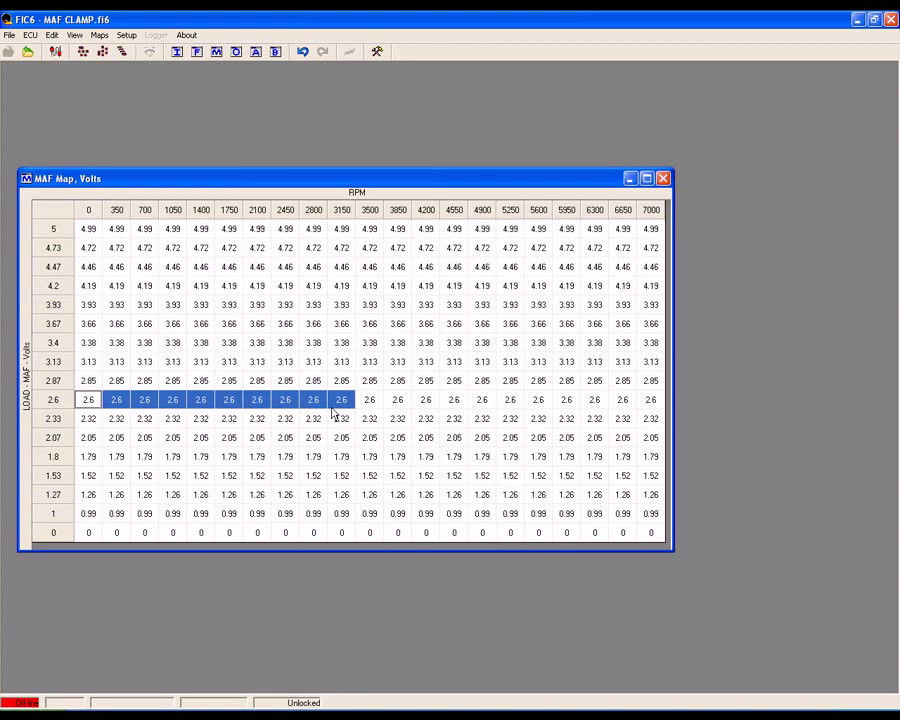
left_click_drag(144, 456, 342, 462)
left_click(88, 533)
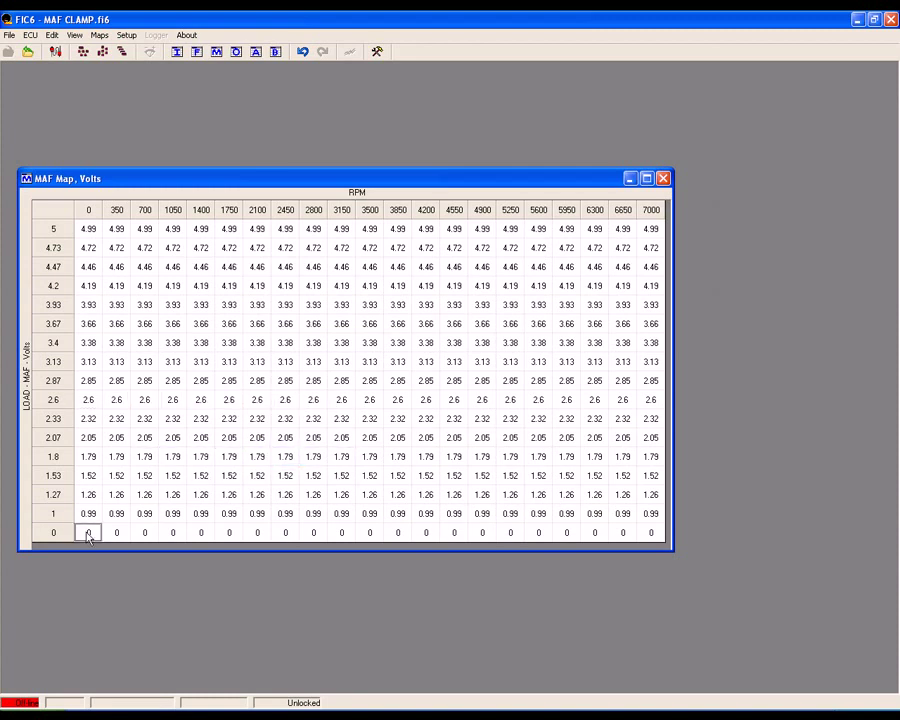
left_click(143, 216)
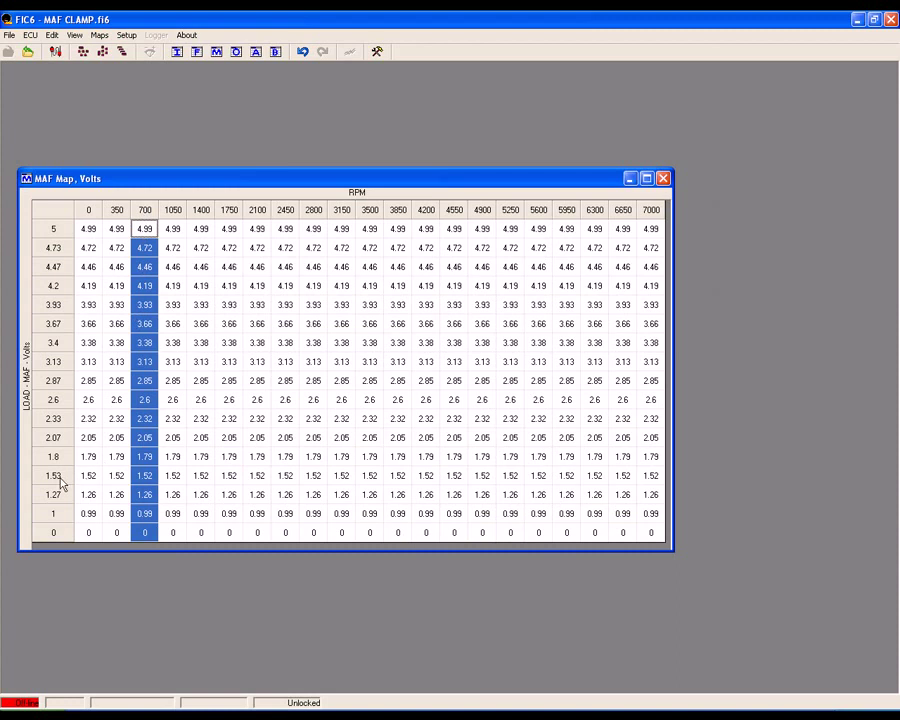
left_click(143, 476)
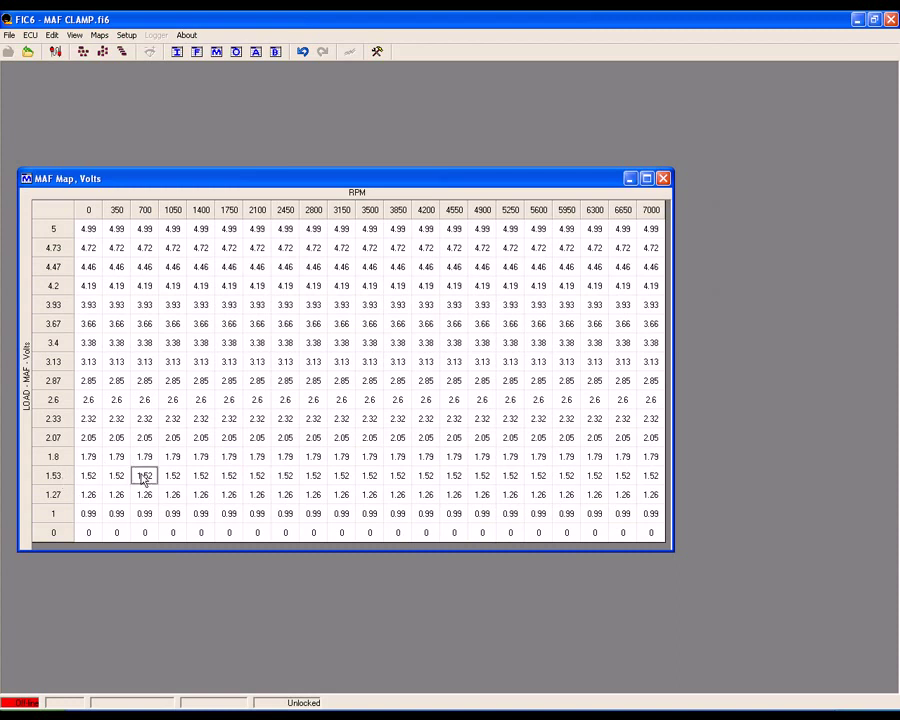
left_click(145, 459)
left_click_drag(145, 460, 147, 231)
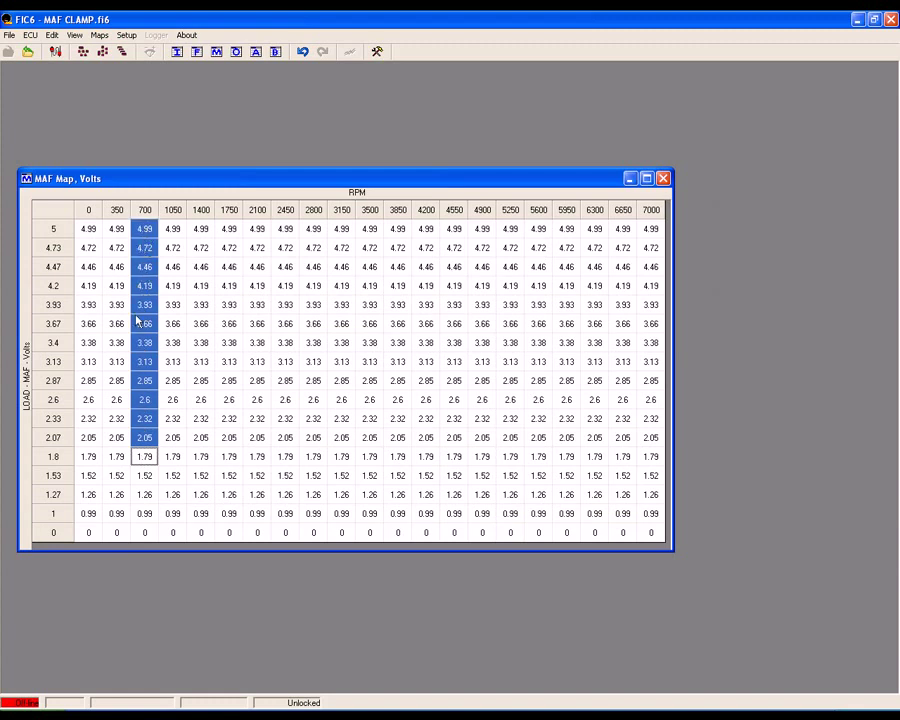
right_click(144, 368)
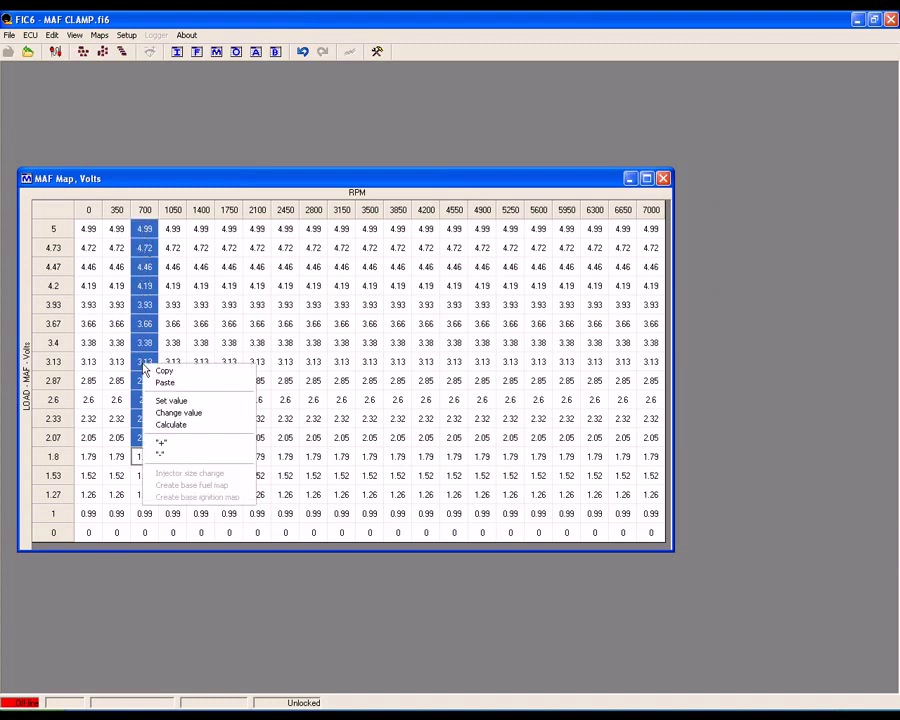
left_click(168, 401)
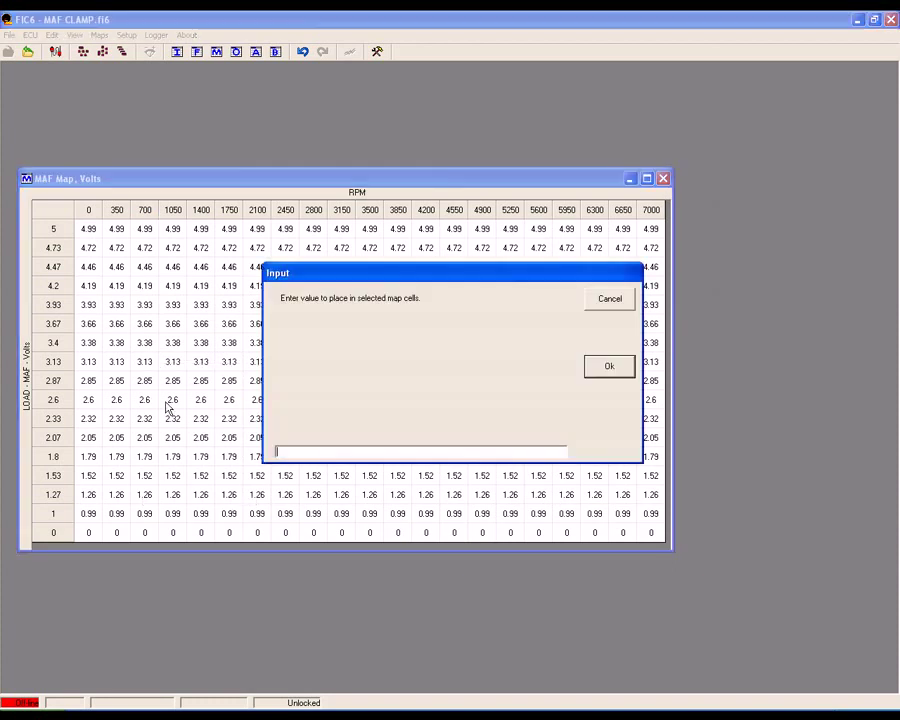
type("1.5")
key("Return")
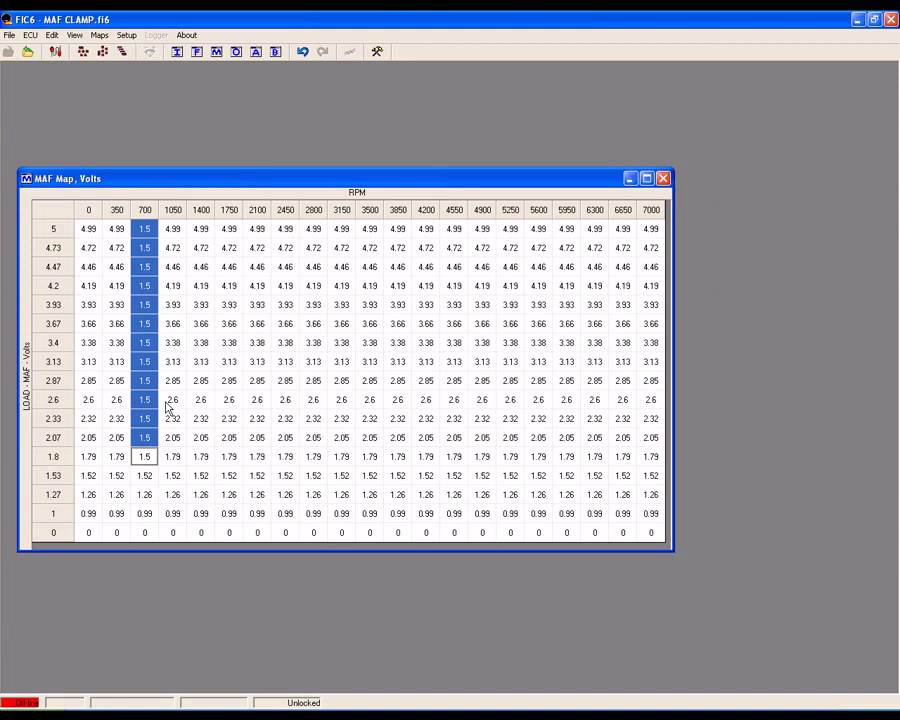
Raise the clamped 700 RPM cells by 5 percent so they read 1.56
right_click(144, 327)
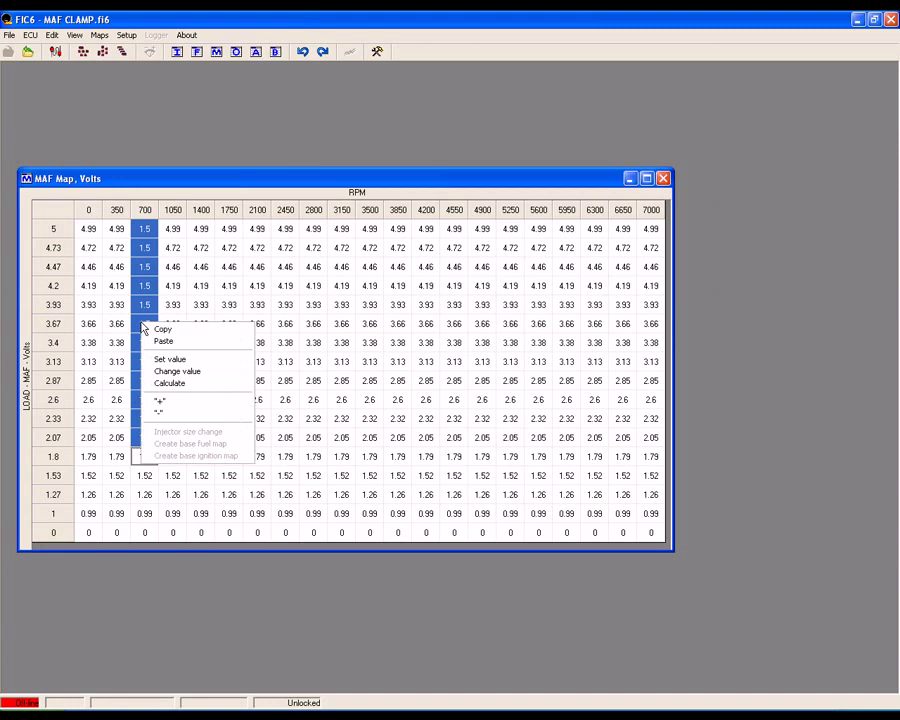
left_click(181, 372)
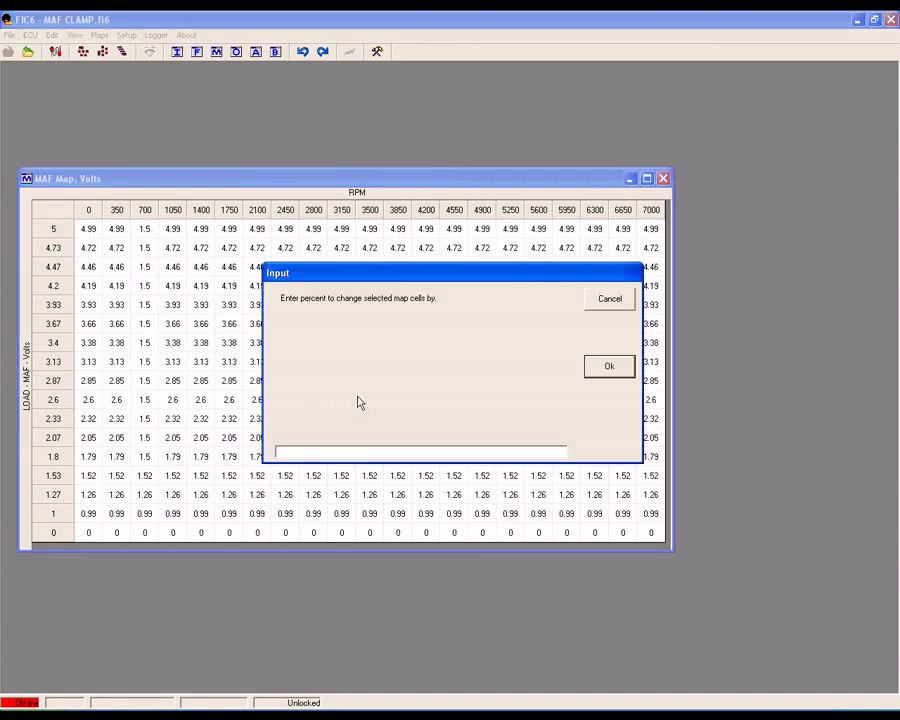
type("5")
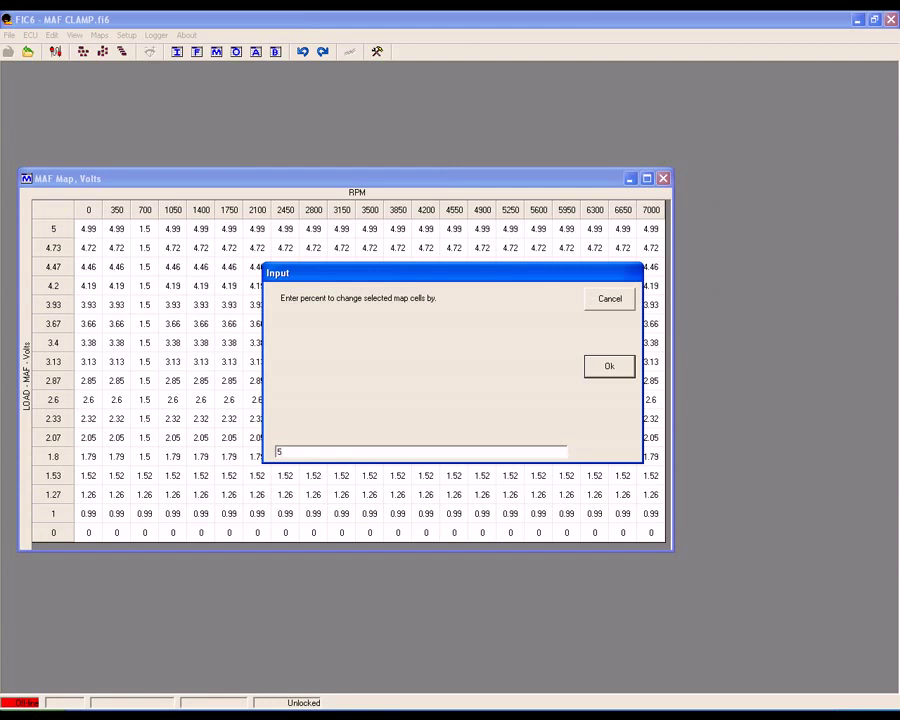
key("Return")
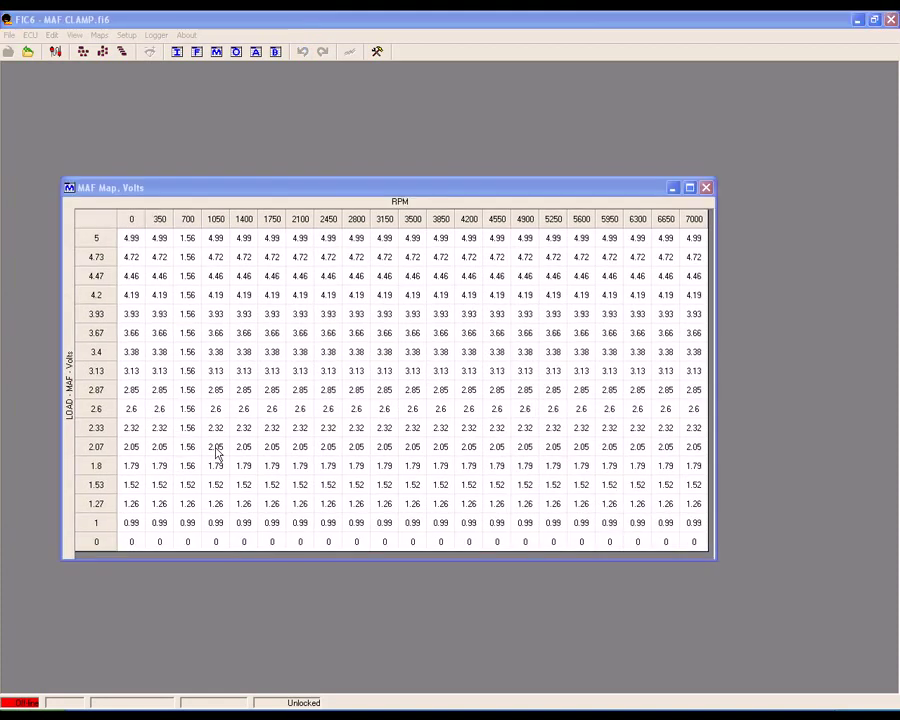
Select the 1050–4200 RPM column cells above their clamp rows (loads 1.8, 2.6, 2.87)
left_click_drag(215, 465, 221, 240)
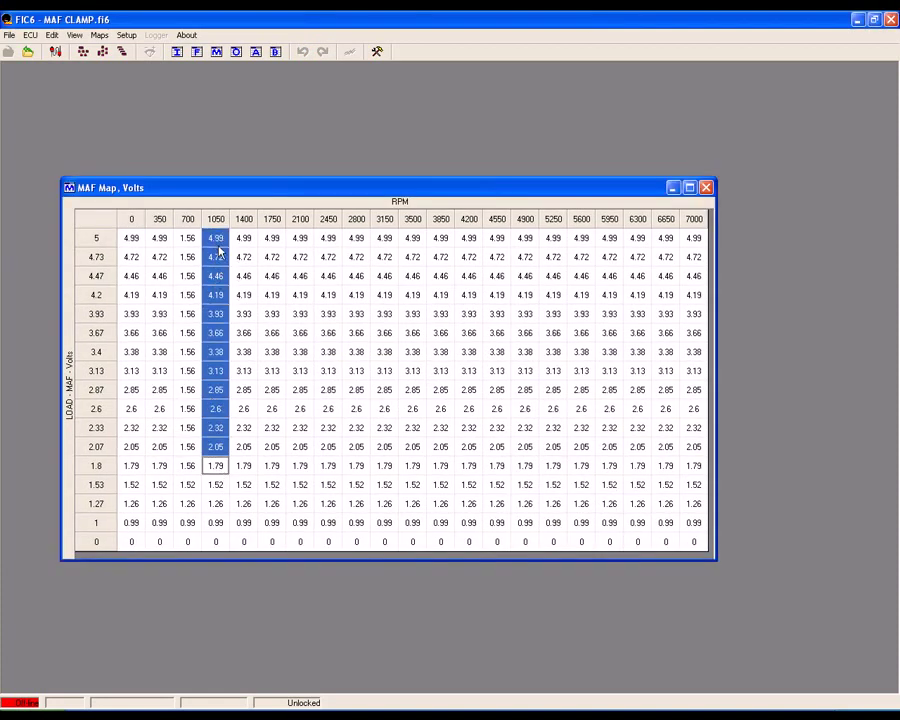
left_click(251, 432)
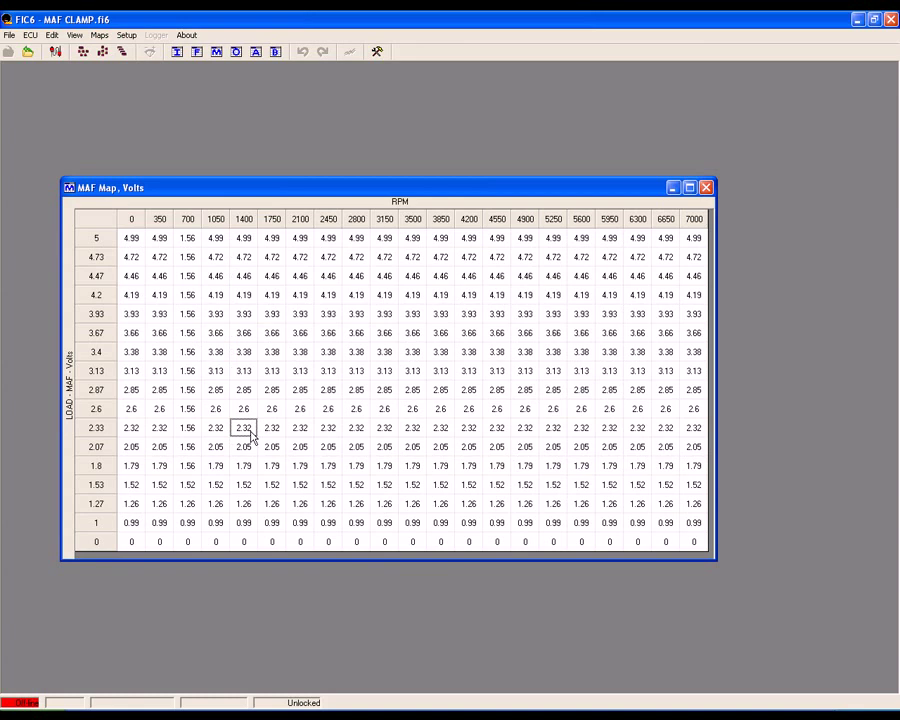
left_click_drag(246, 410, 245, 240)
left_click(280, 427)
left_click_drag(276, 409, 277, 244)
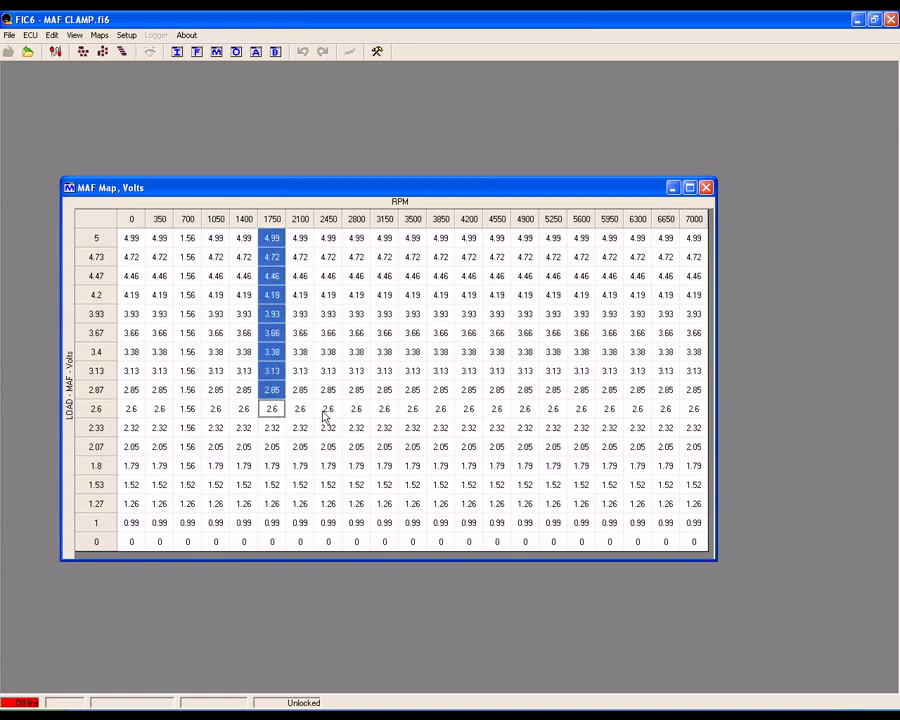
left_click_drag(355, 408, 372, 254)
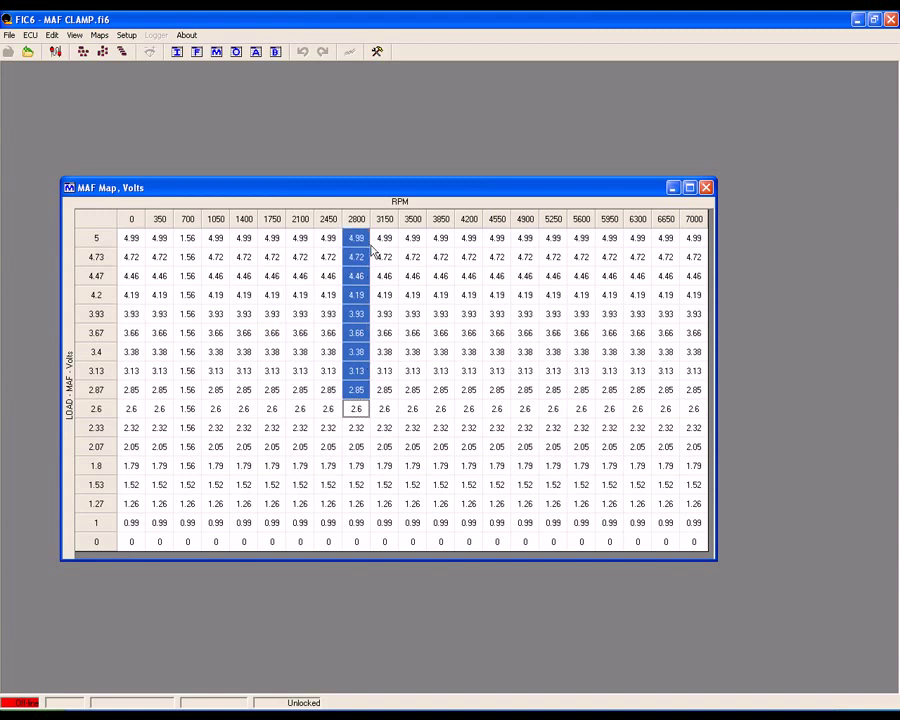
left_click(410, 389)
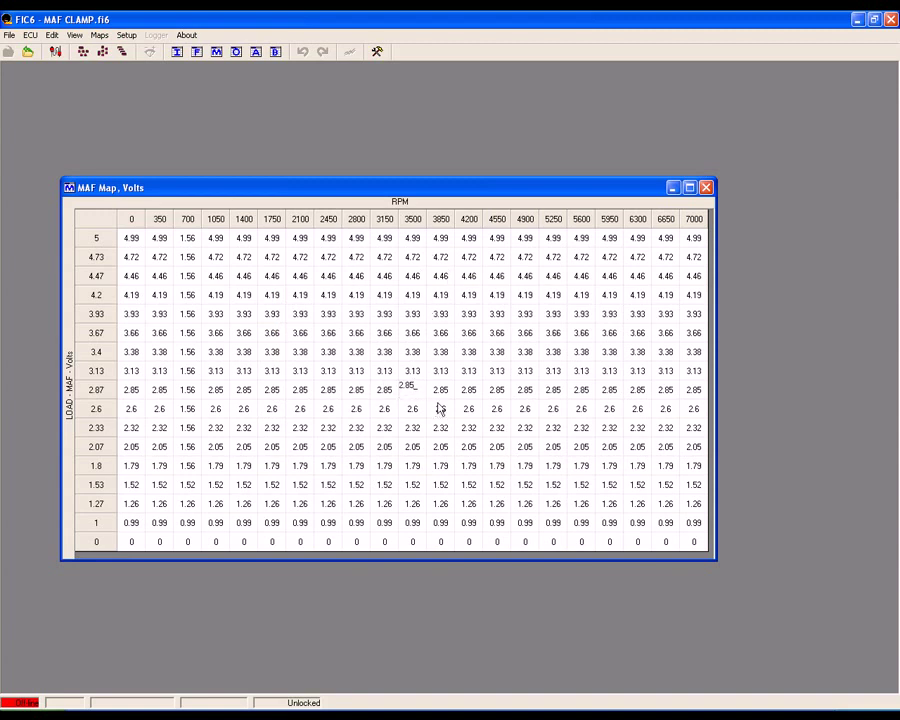
left_click_drag(440, 392, 460, 258)
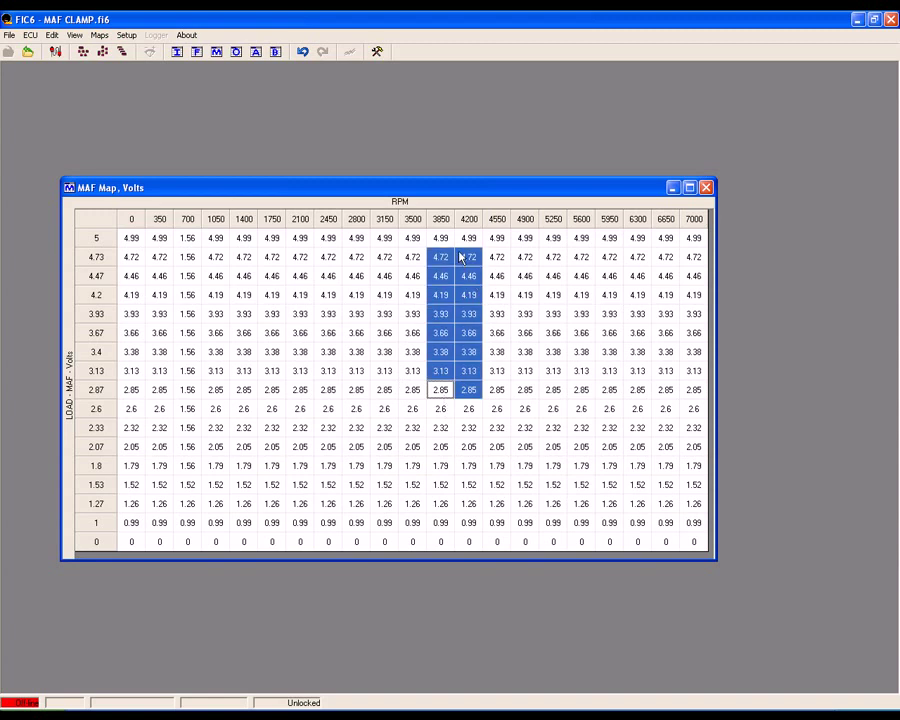